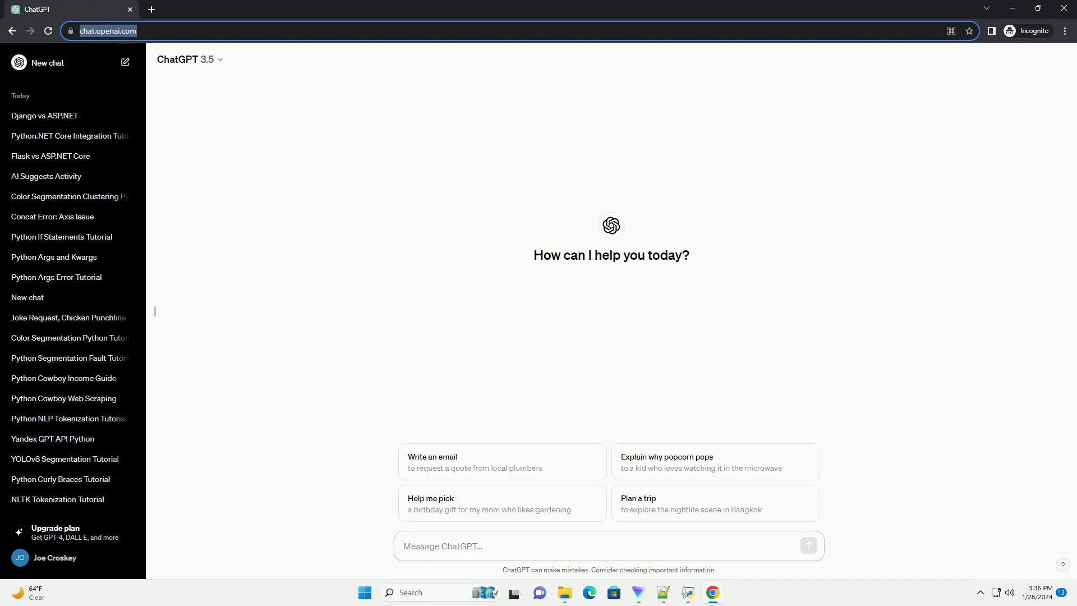
Paste and send the request for a conda Python segmentation fault tutorial with code examples.
{"action": "type", "text": "write an informative tutorial about conda python segmentation fault (core dumped) with code example"}
{"action": "key", "text": "Return"}
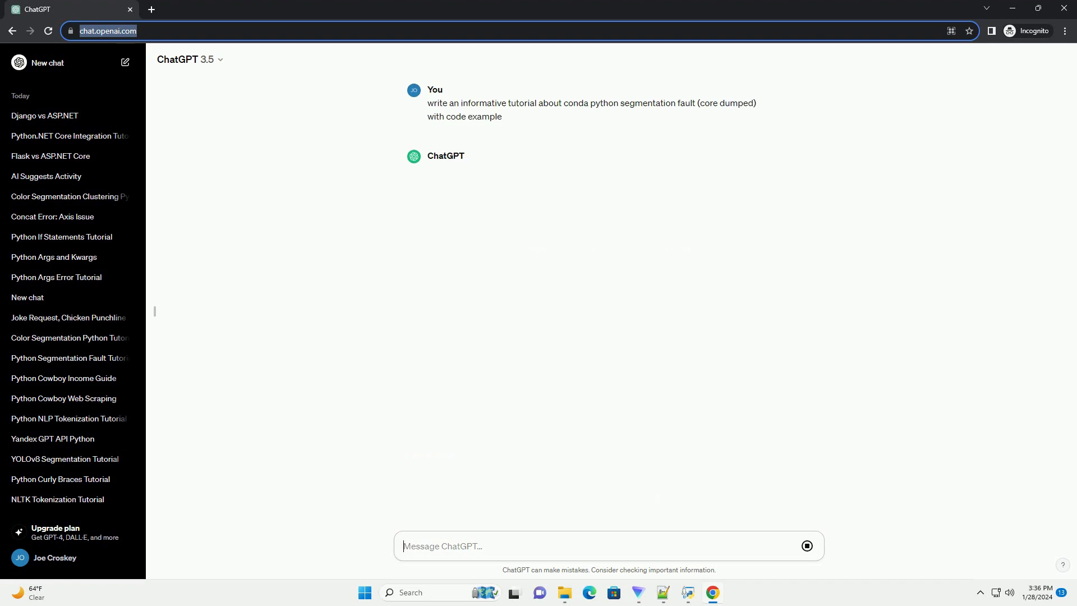